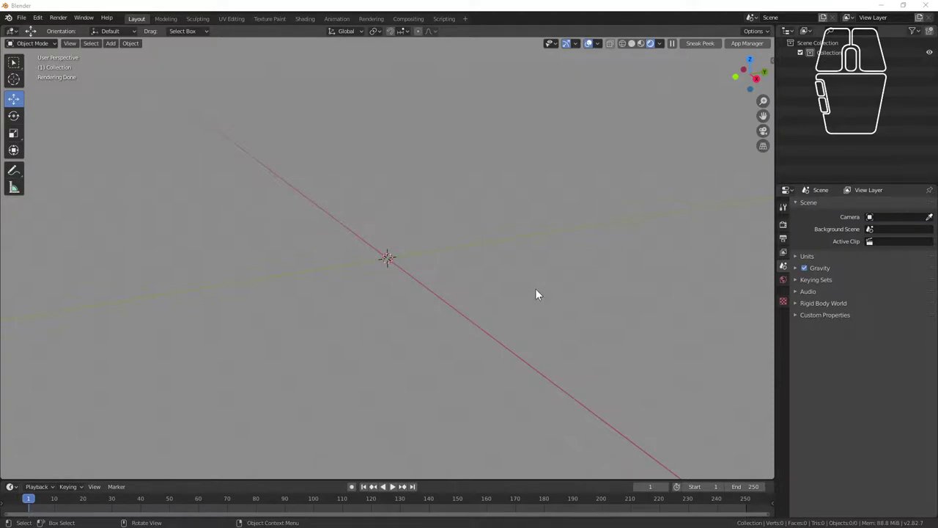
# Add a point light and move it along the Y axis to about −5 m.
pyautogui.press('shift')
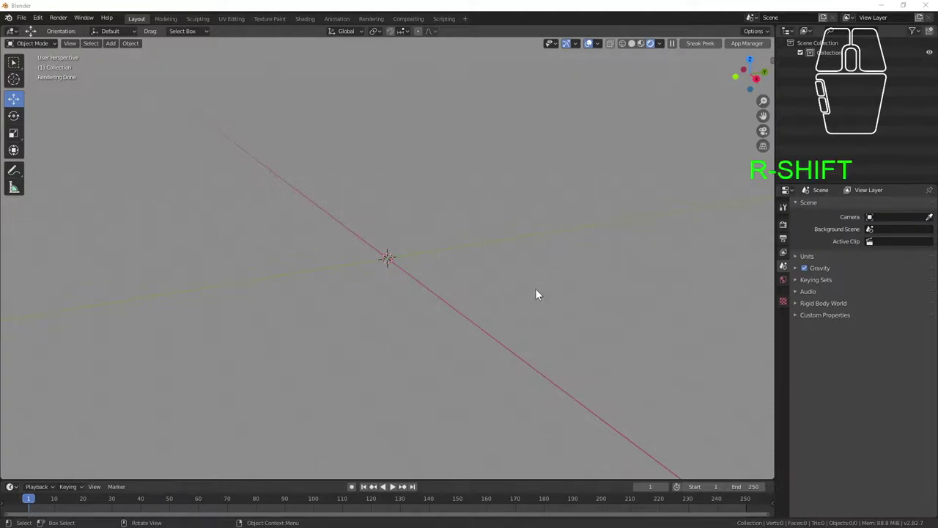
pyautogui.hotkey('shift', 'a')
pyautogui.moveTo(536, 290)
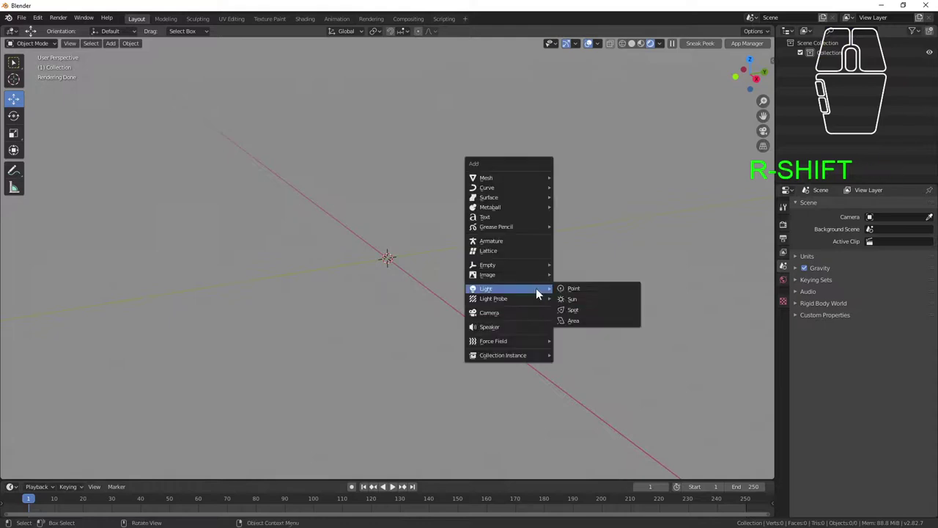
pyautogui.click(597, 292)
pyautogui.moveTo(424, 252); pyautogui.dragTo(235, 293)
# Set the point light's size to 0 m.
pyautogui.click(250, 317)
pyautogui.click(207, 289)
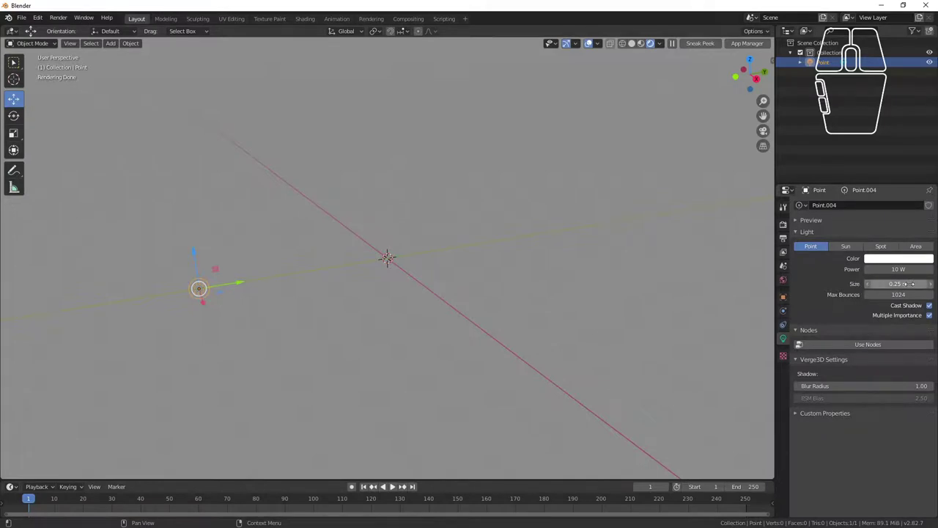
pyautogui.moveTo(898, 284)
pyautogui.mouseDown()
pyautogui.moveTo(920, 284)
pyautogui.moveTo(828, 281)
pyautogui.mouseUp()
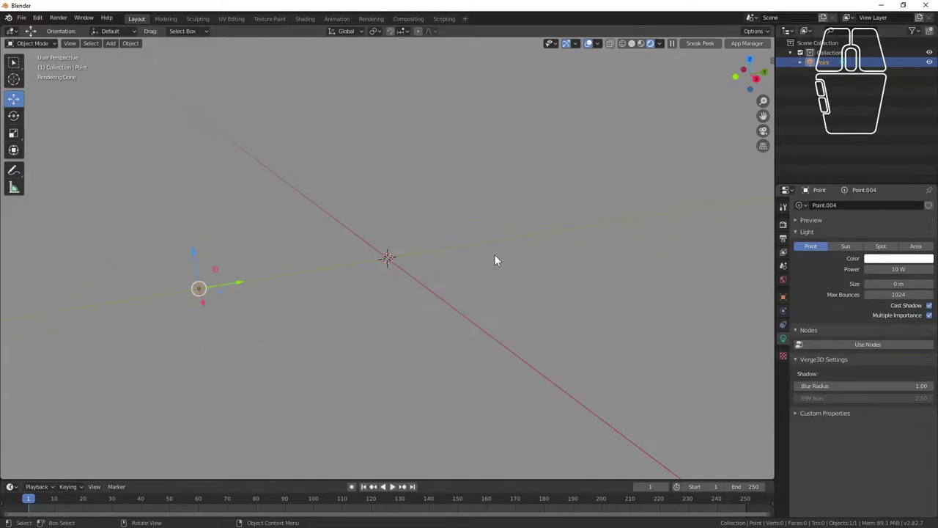
# Add a plane at the origin and stand it upright with an X rotation of 90°.
pyautogui.hotkey('shift', 'a')
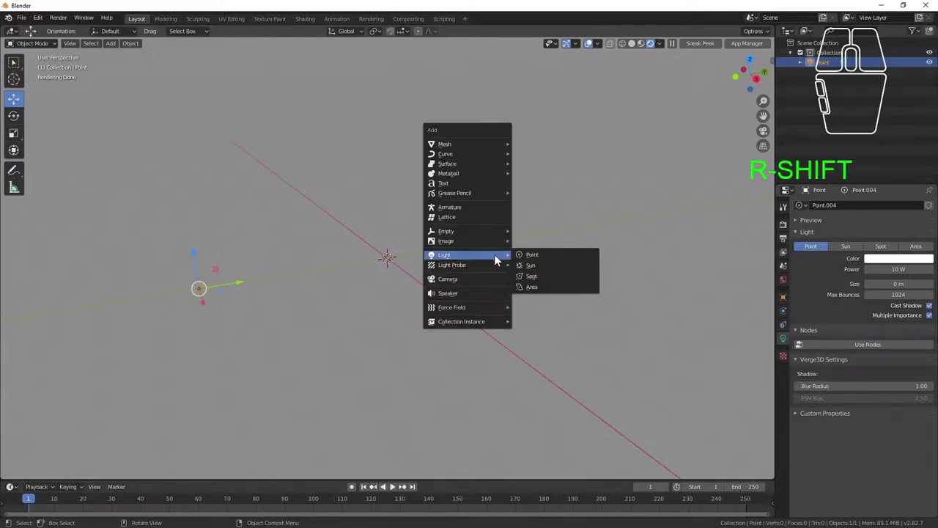
pyautogui.moveTo(500, 144)
pyautogui.click(534, 145)
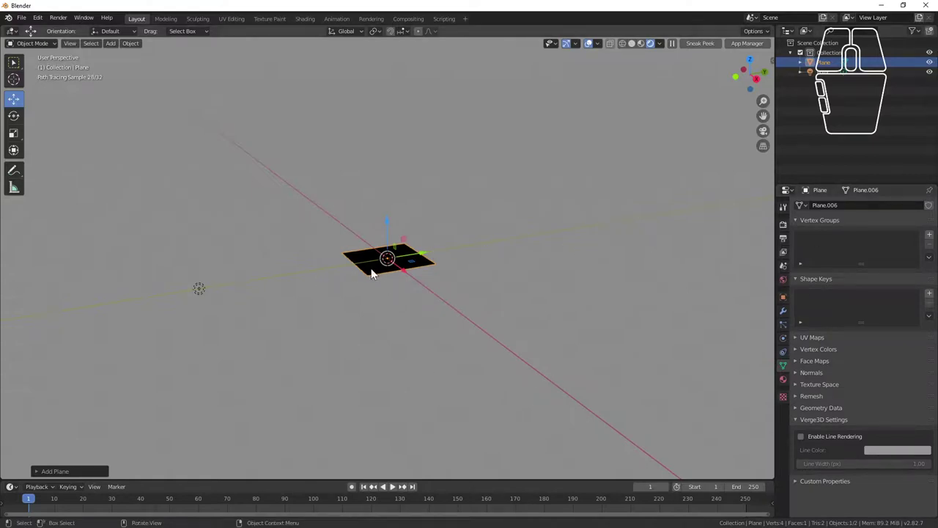
pyautogui.click(783, 297)
pyautogui.click(885, 267)
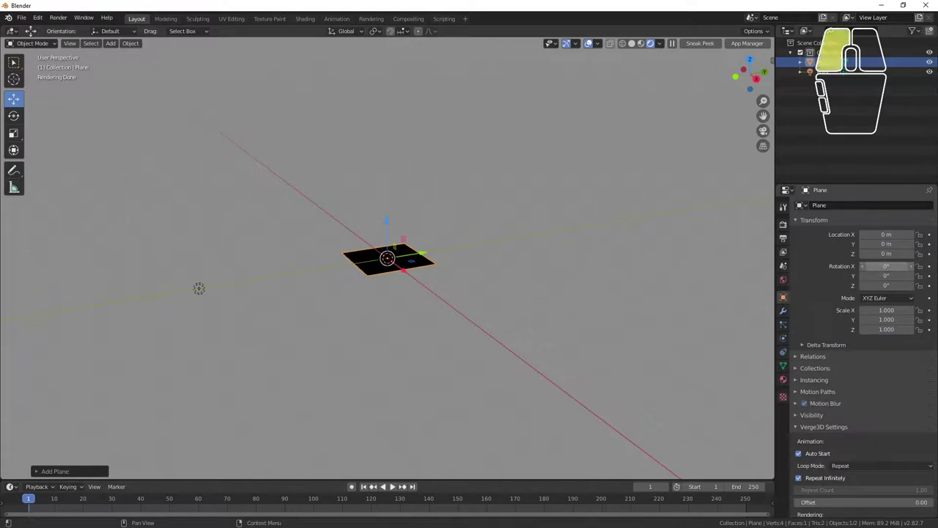
pyautogui.write('90')
pyautogui.press('Return')
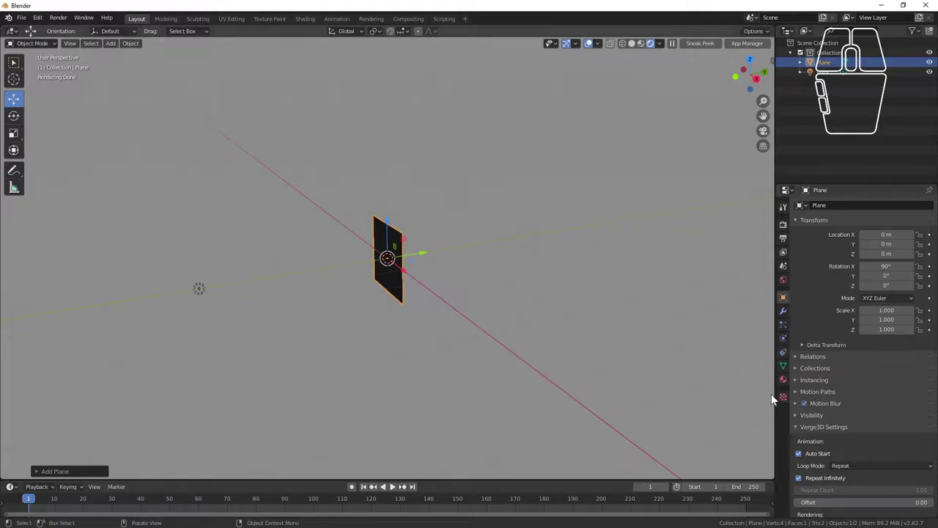
# Set the point light's power to 1000 W.
pyautogui.click(202, 289)
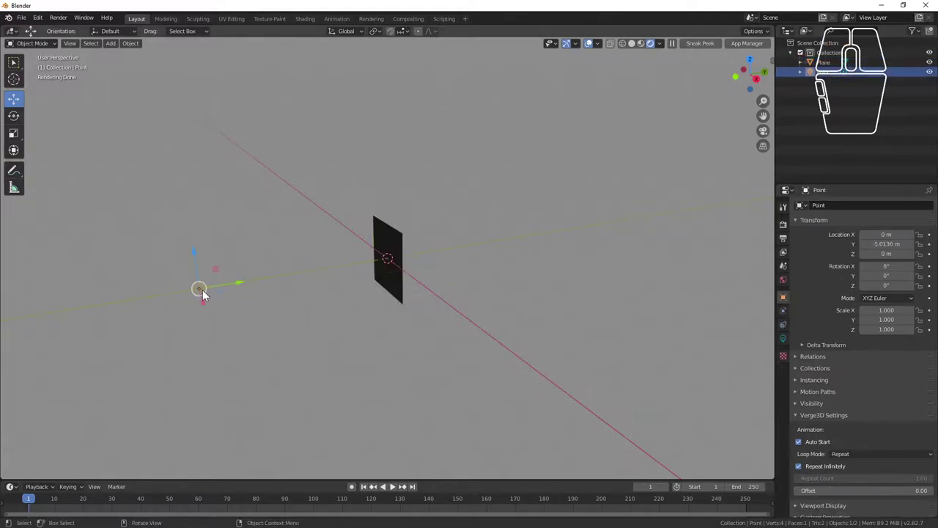
pyautogui.click(783, 340)
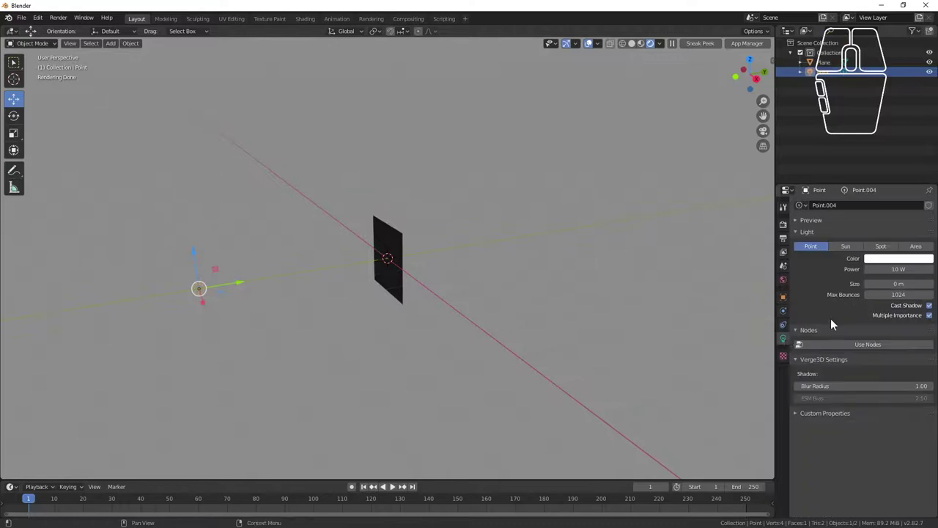
pyautogui.click(893, 269)
pyautogui.write('1000')
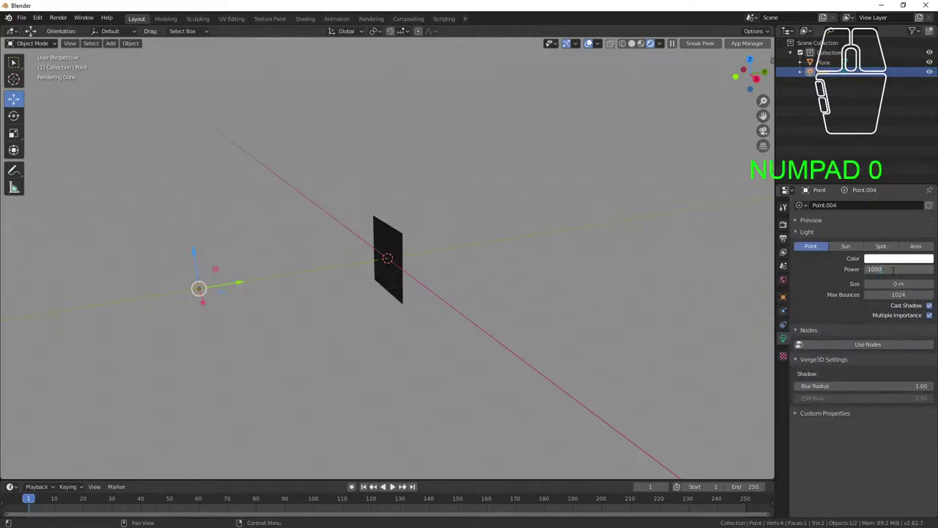
pyautogui.press('Return')
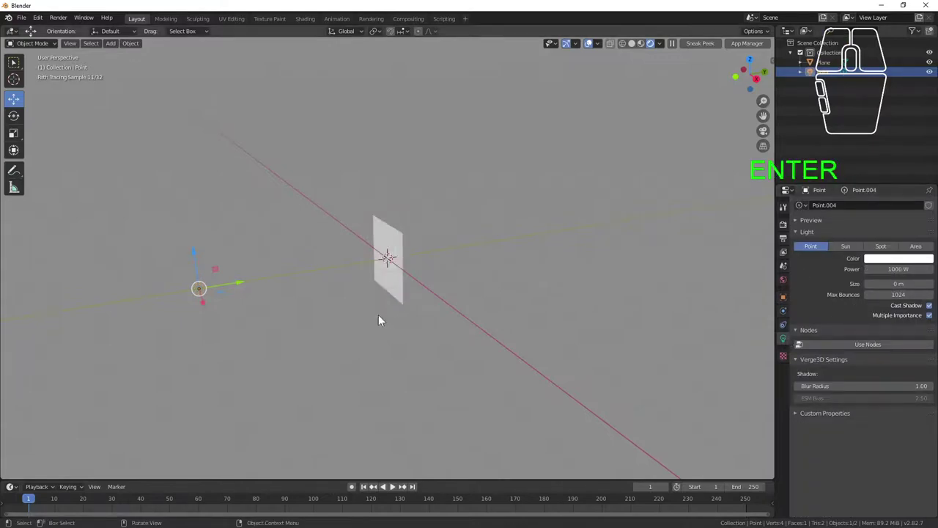
# Give the upright plane a new material with a red base color.
pyautogui.click(389, 282)
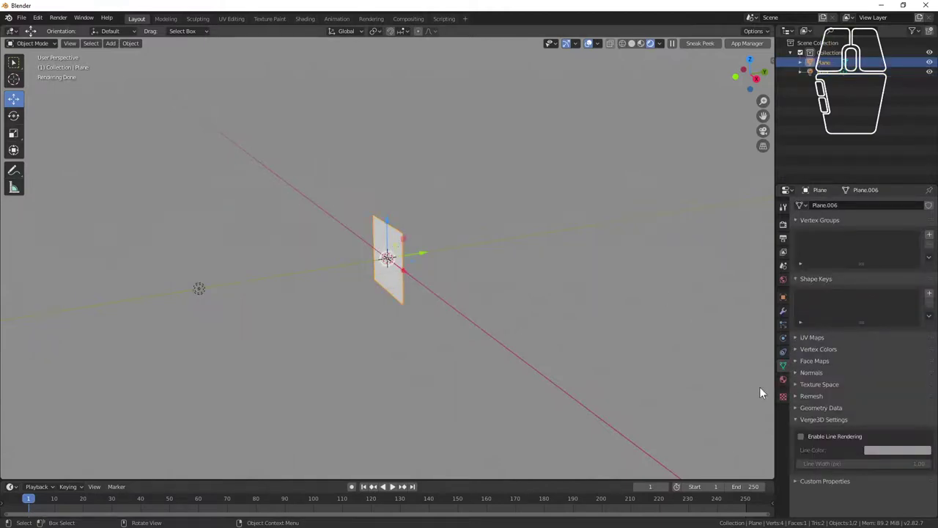
pyautogui.click(784, 379)
pyautogui.click(856, 236)
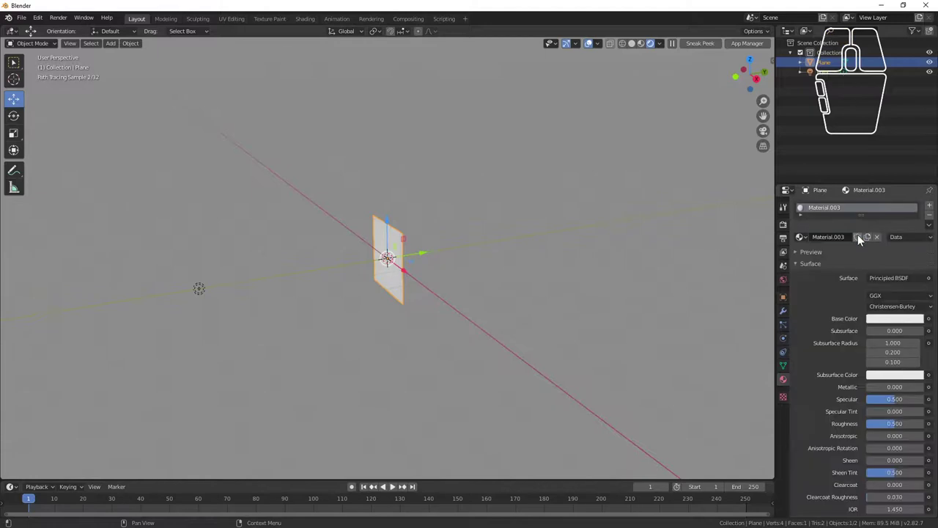
pyautogui.click(907, 318)
pyautogui.moveTo(874, 214); pyautogui.dragTo(906, 222)
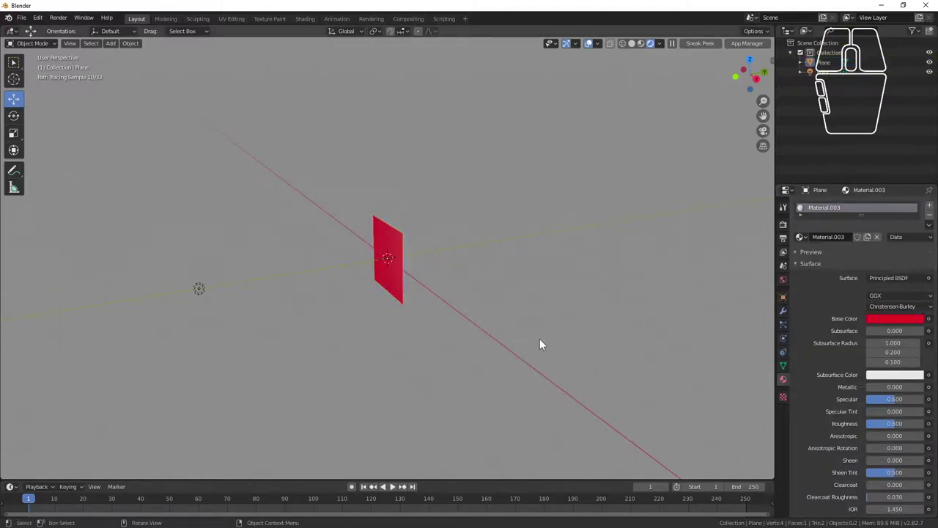
pyautogui.click(200, 289)
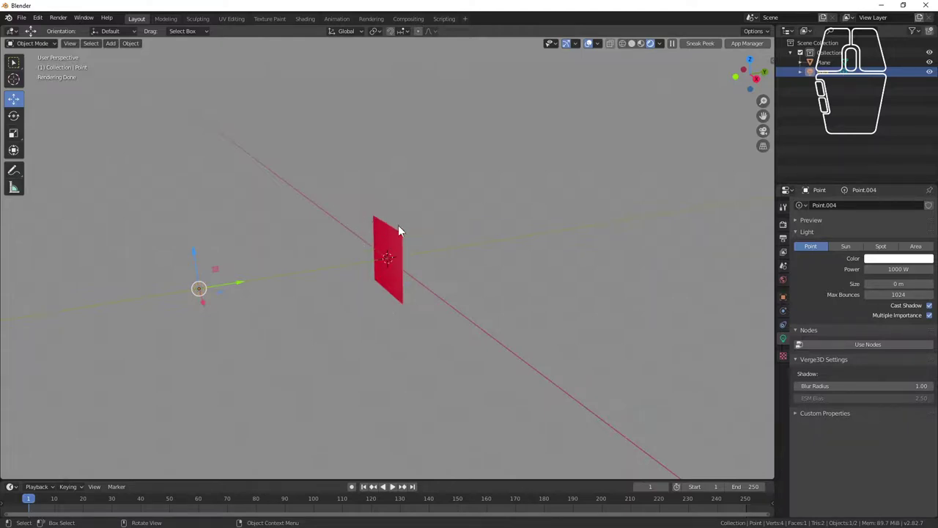
pyautogui.click(521, 259)
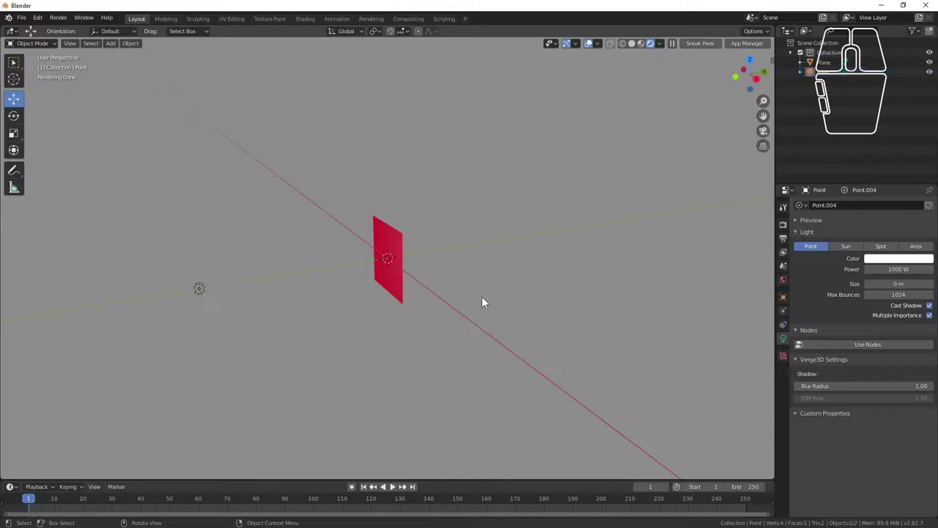
# Add a second plane and move it along the Y axis to about 7.8 m, behind the red plane.
pyautogui.hotkey('shift', 'a')
pyautogui.moveTo(482, 297)
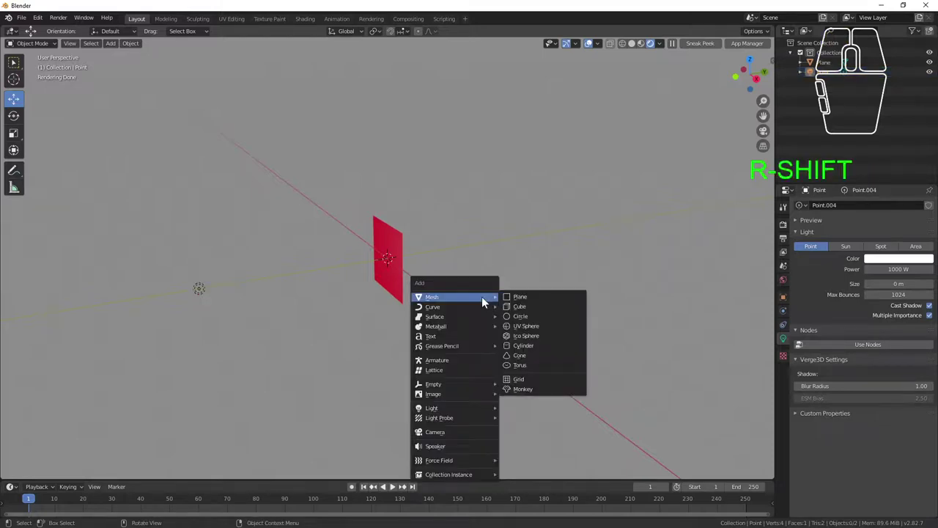
pyautogui.click(517, 297)
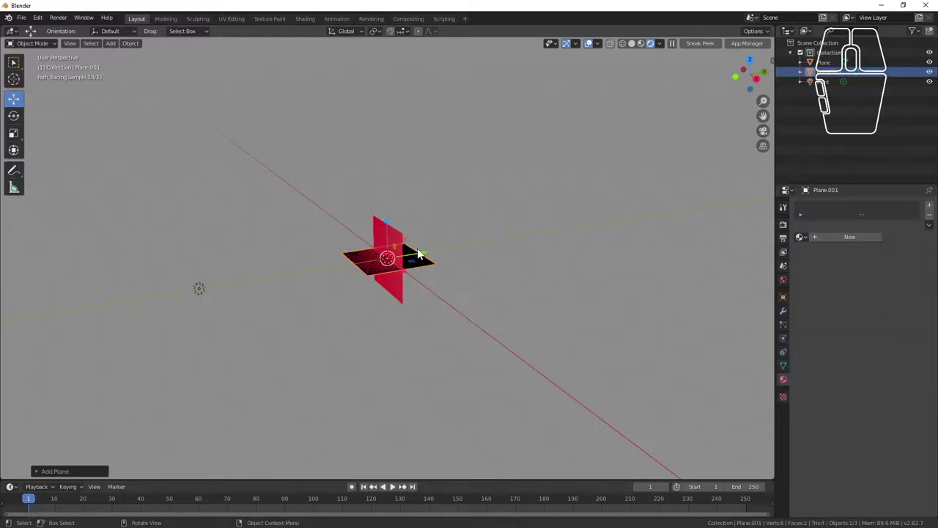
pyautogui.press('g')
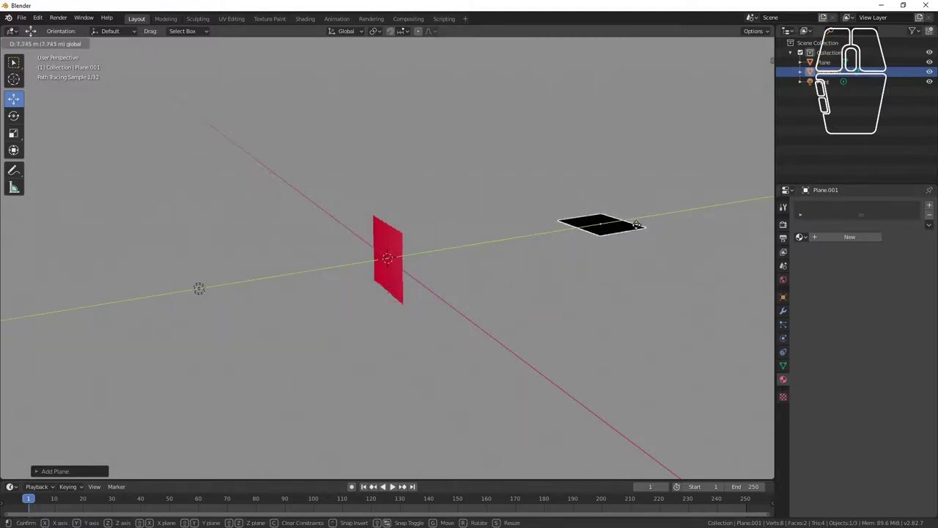
pyautogui.click(640, 225)
# Rotate the second plane 90° on X and scale it up about 6.77 times as a backdrop wall.
pyautogui.click(783, 297)
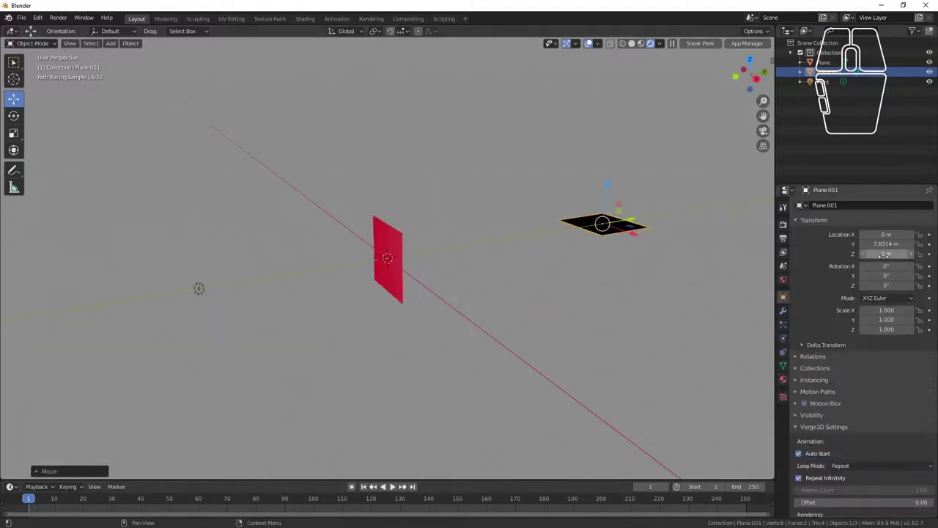
pyautogui.click(890, 268)
pyautogui.write('90')
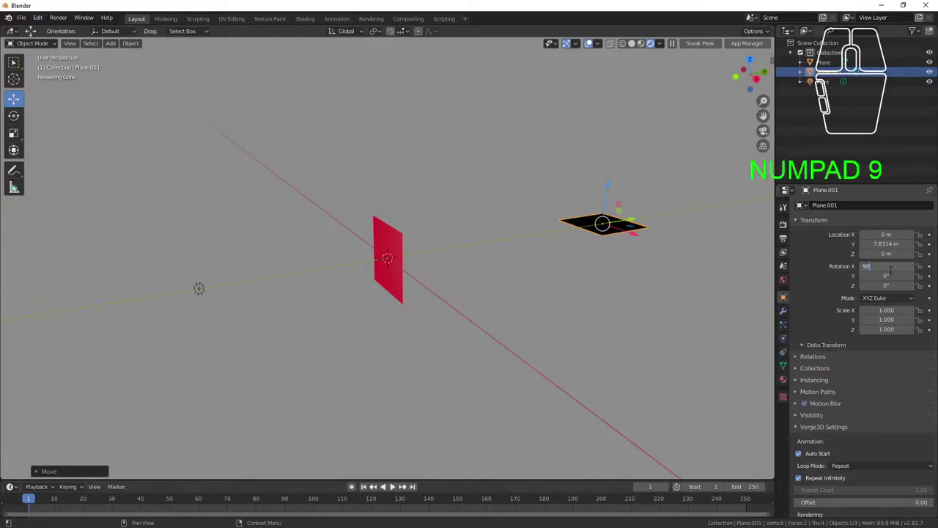
pyautogui.press('Return')
pyautogui.press('s')
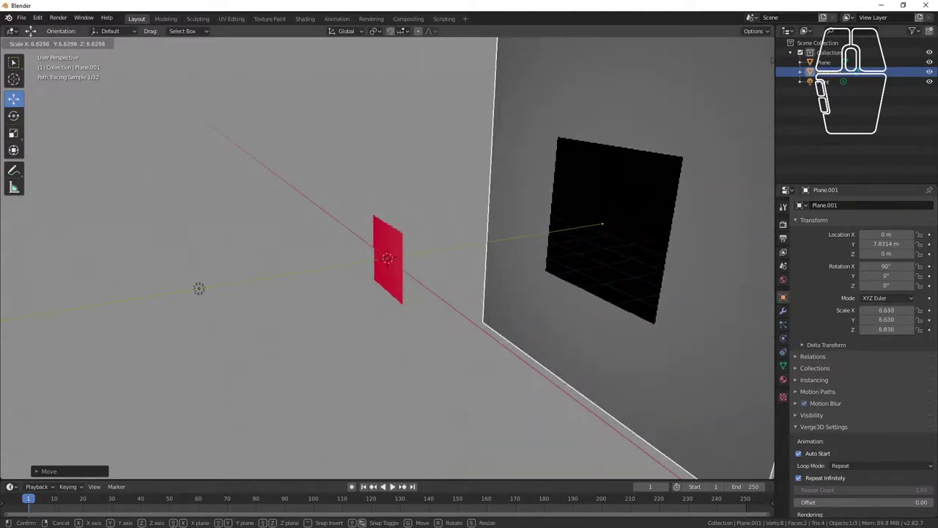
pyautogui.click(627, 221)
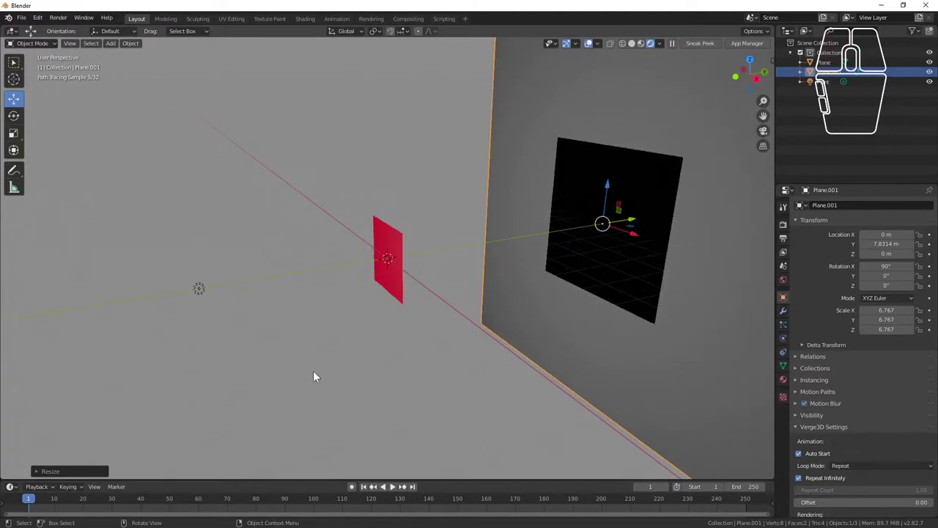
# Slide the red plane along Y to about −1.5 m, out to about 1.7 m, and back near the origin to compare its shadow.
pyautogui.click(199, 288)
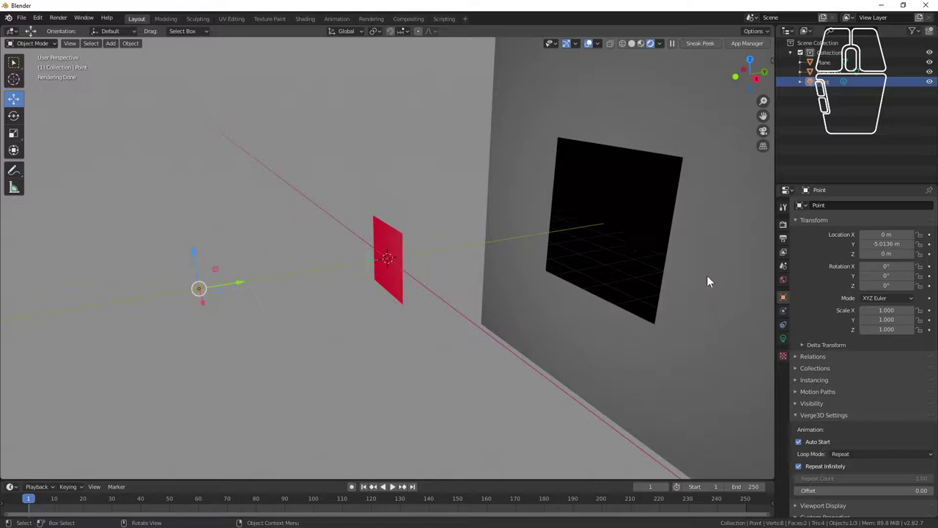
pyautogui.click(402, 294)
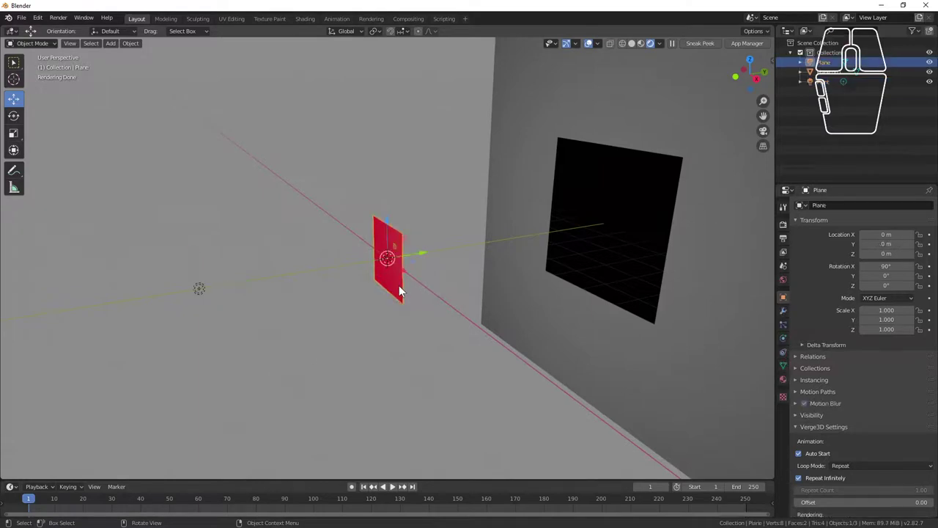
pyautogui.click(422, 257)
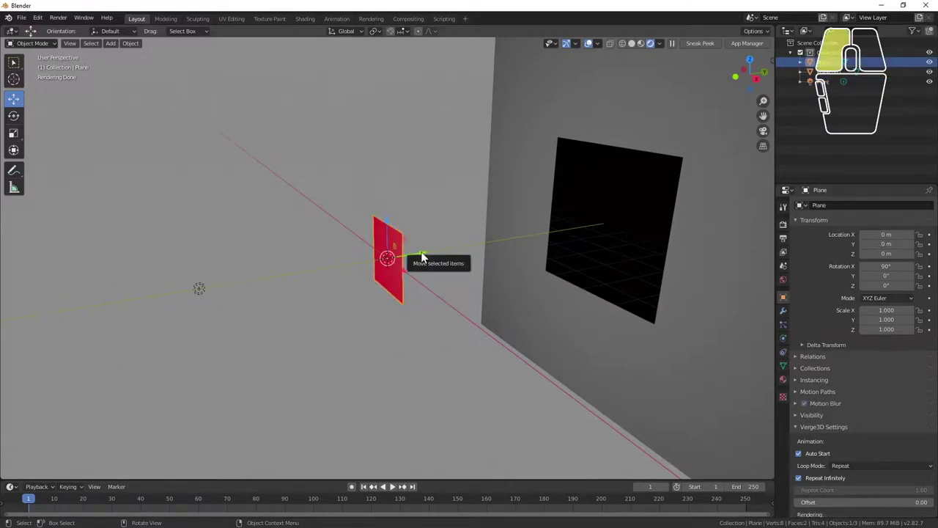
pyautogui.click(368, 270)
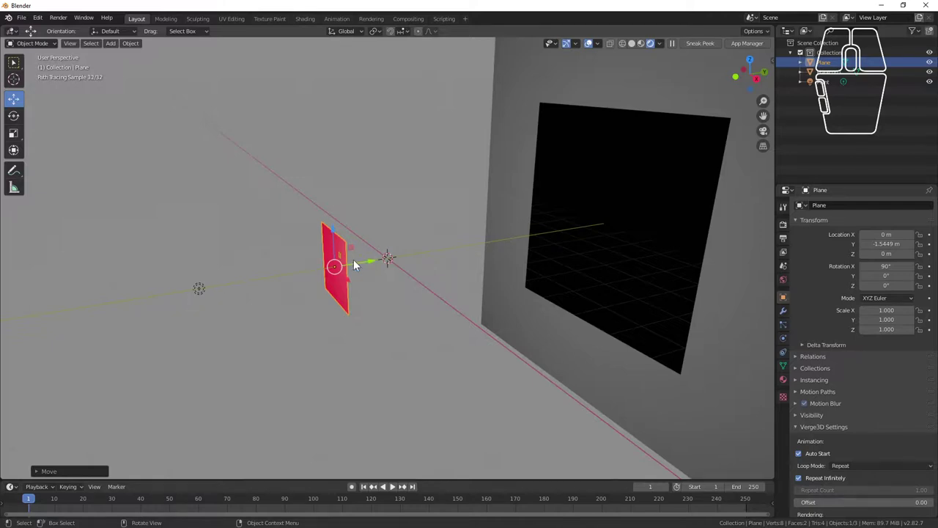
pyautogui.moveTo(368, 260); pyautogui.dragTo(477, 251)
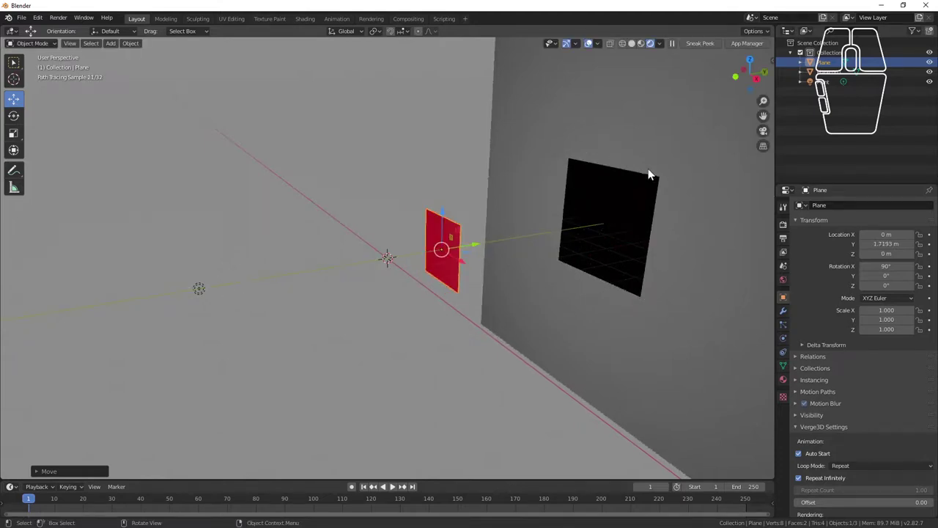
pyautogui.moveTo(472, 244); pyautogui.dragTo(389, 258)
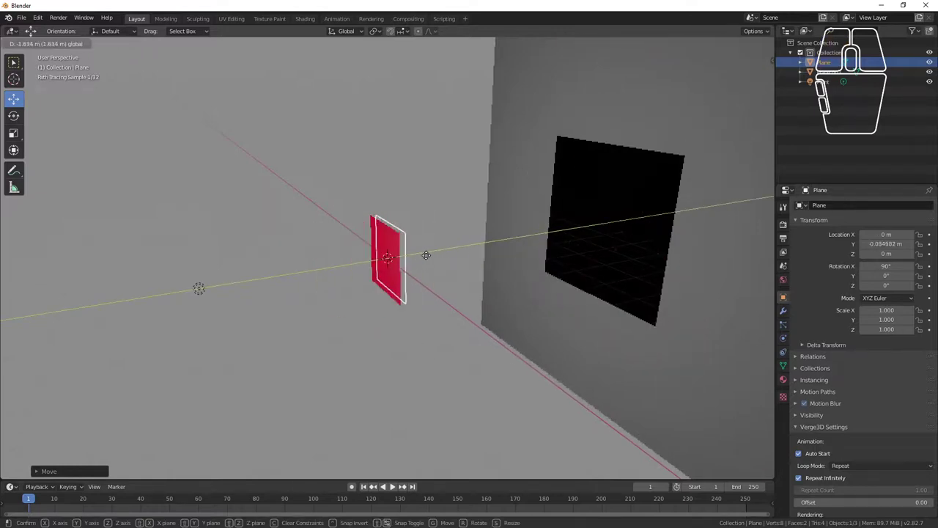
# Slide the large wall plane along Y to about 4 m and back out to about 8.25 m to compare the shadow size.
pyautogui.click(650, 342)
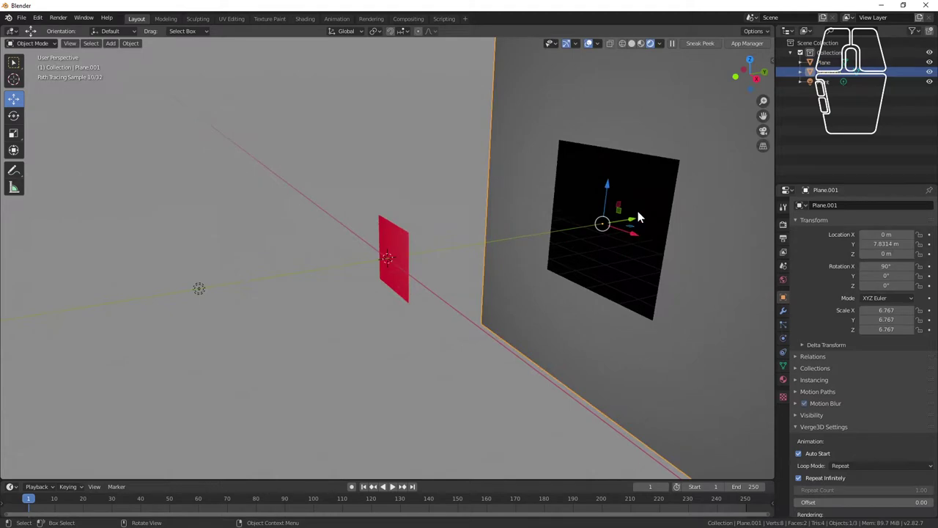
pyautogui.moveTo(635, 217); pyautogui.dragTo(517, 238)
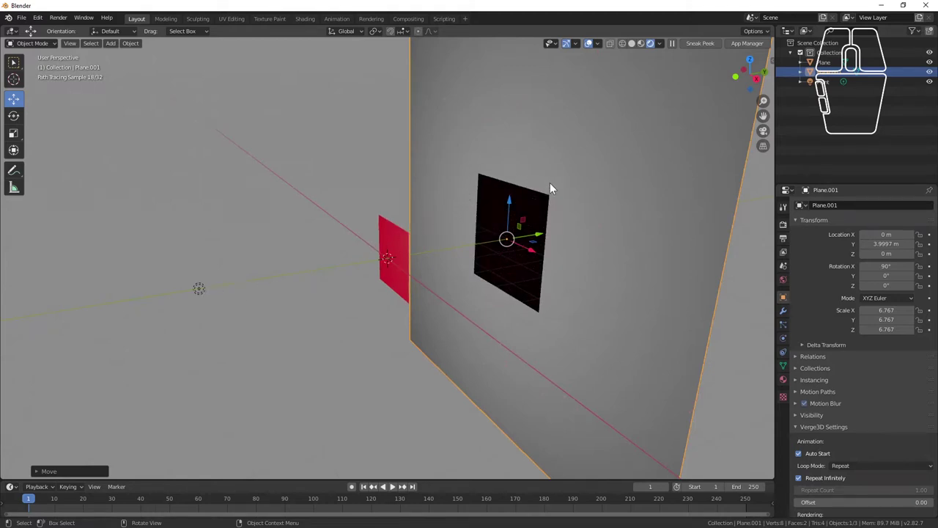
pyautogui.moveTo(538, 237); pyautogui.dragTo(645, 213)
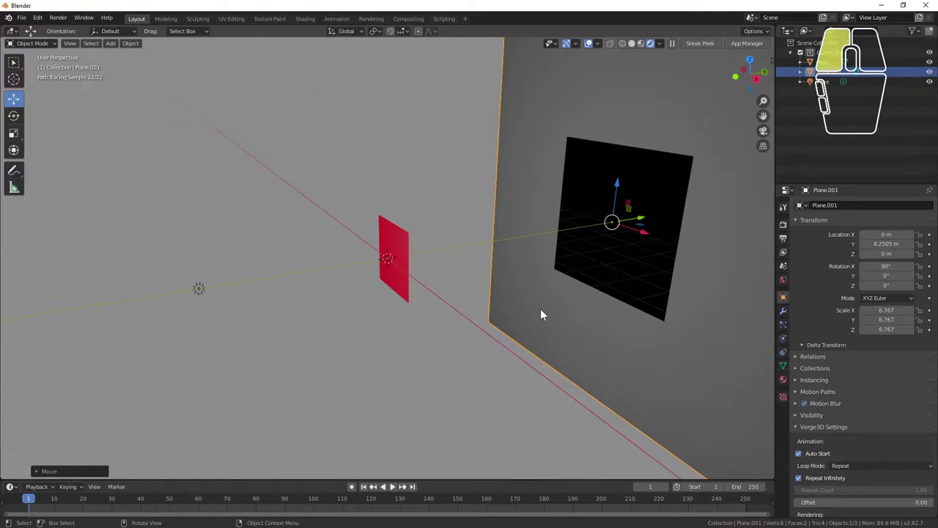
# Add a second point light at the scene origin.
pyautogui.click(200, 290)
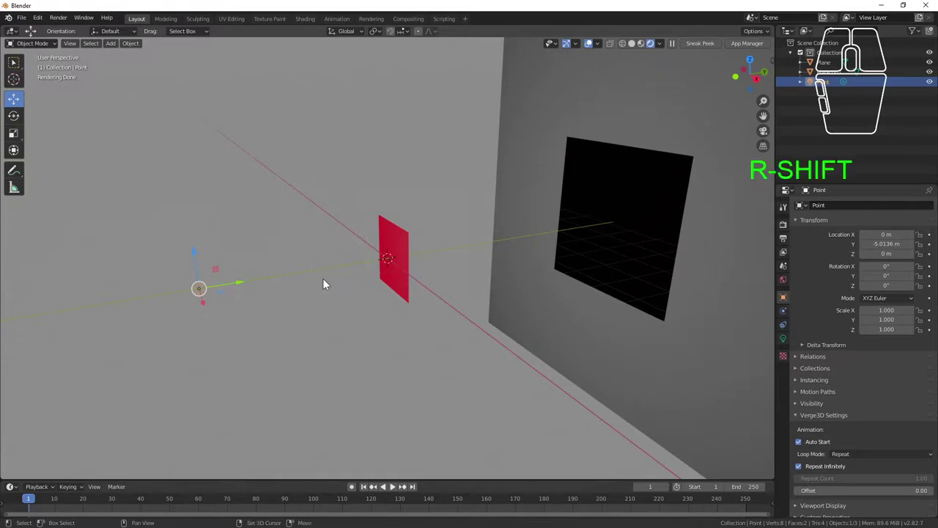
pyautogui.hotkey('shift', 'a')
pyautogui.moveTo(323, 389)
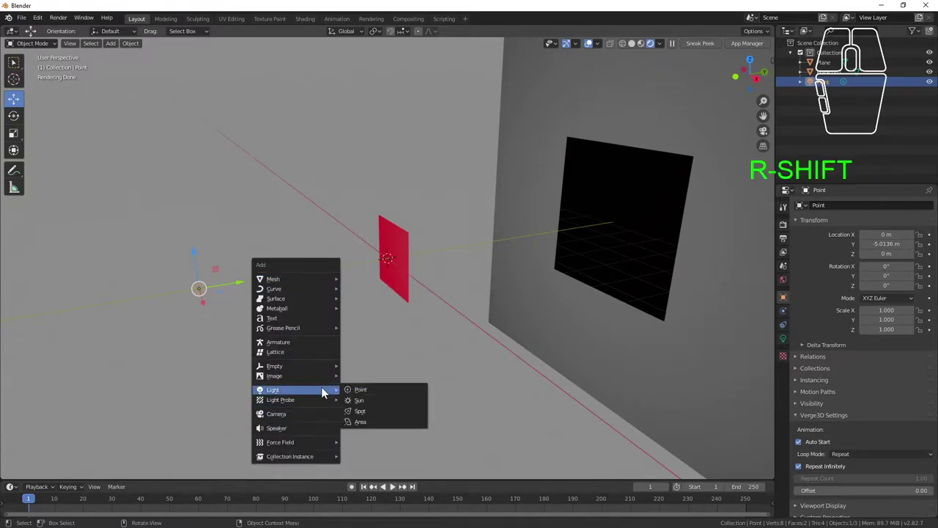
pyautogui.click(366, 389)
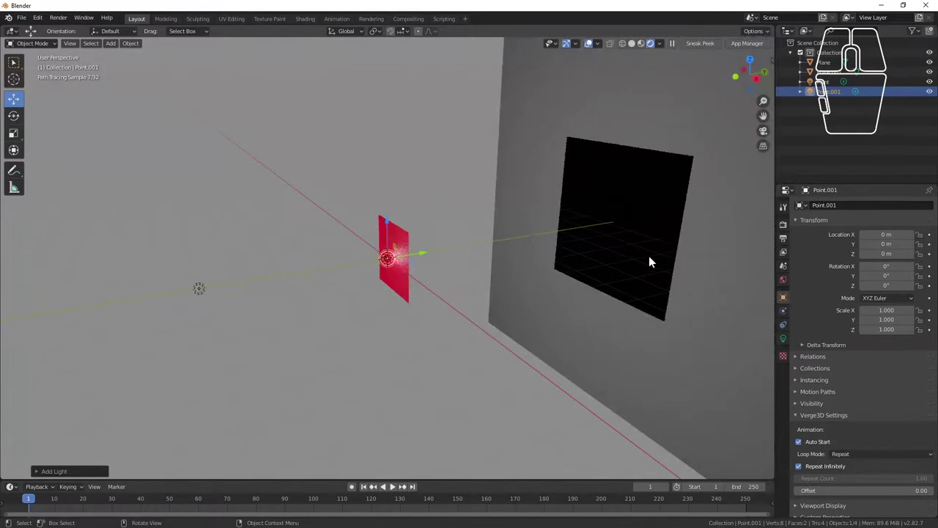
# Set the second point light's power to 1000 W and its size to 0 m.
pyautogui.click(783, 338)
pyautogui.click(889, 270)
pyautogui.write('1000')
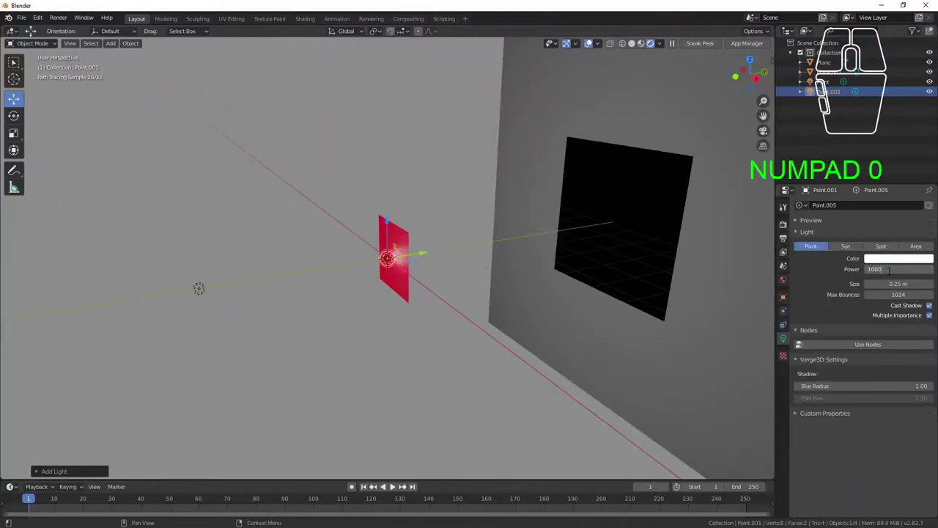
pyautogui.press('Return')
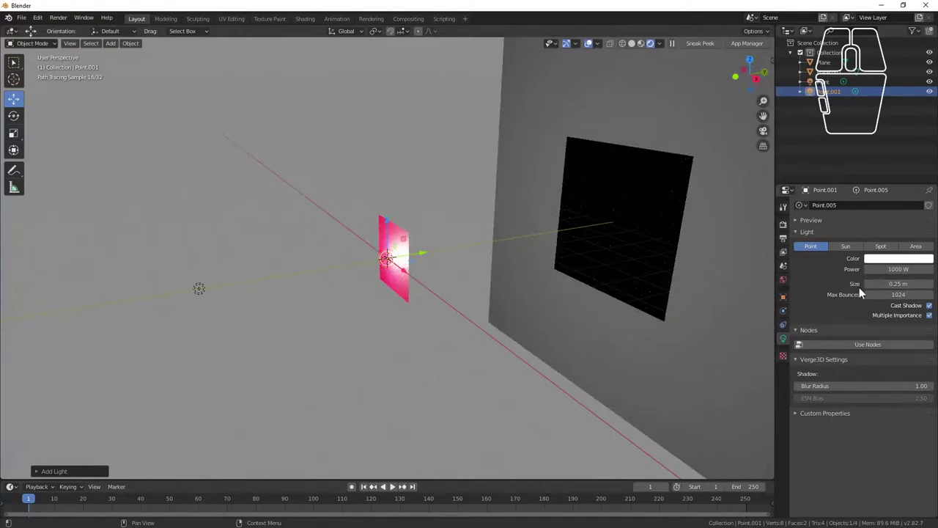
pyautogui.moveTo(894, 282)
pyautogui.mouseDown()
pyautogui.moveTo(880, 282)
pyautogui.moveTo(893, 282)
pyautogui.mouseUp()
# Move the second point light out beside the first one, and select the two lights in turn to compare their shadows on the wall.
pyautogui.moveTo(422, 253); pyautogui.dragTo(236, 327)
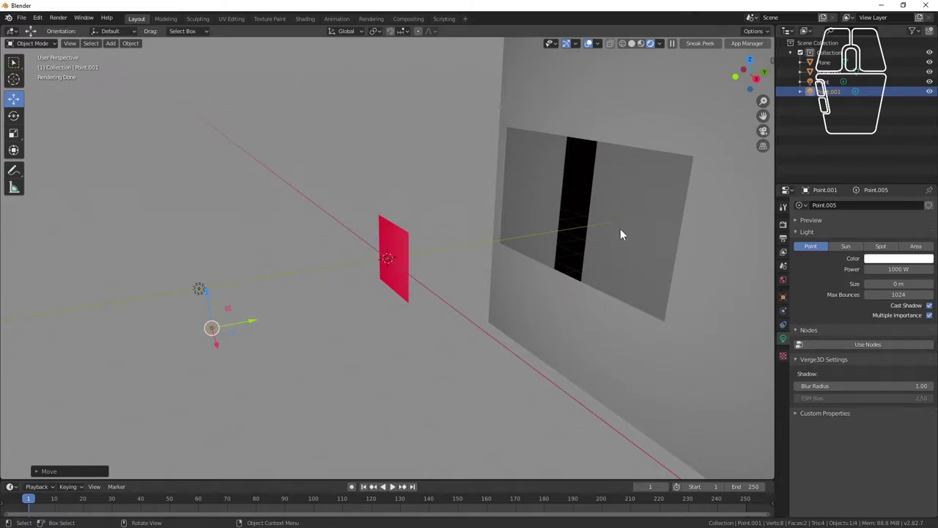
pyautogui.click(198, 288)
pyautogui.click(212, 330)
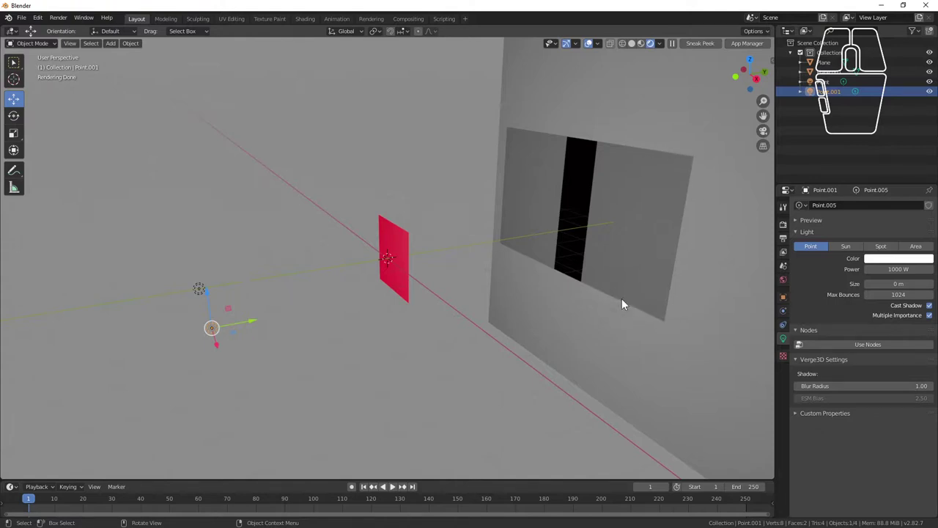
pyautogui.click(199, 289)
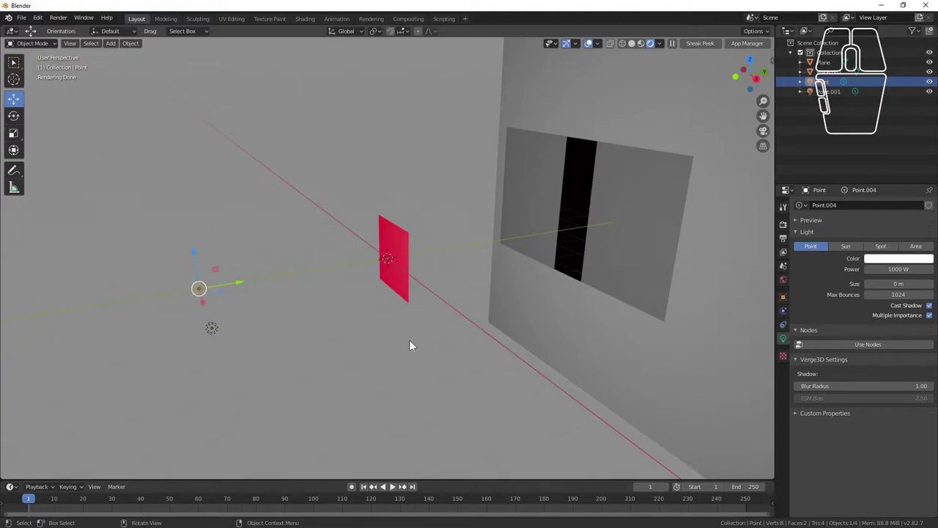
pyautogui.click(213, 330)
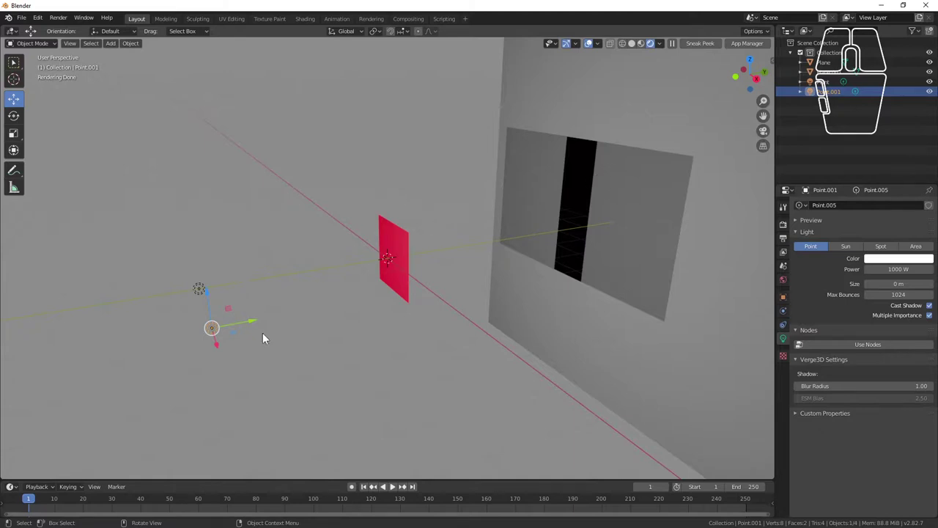
# Set the first point light's color to a saturated blue.
pyautogui.click(198, 289)
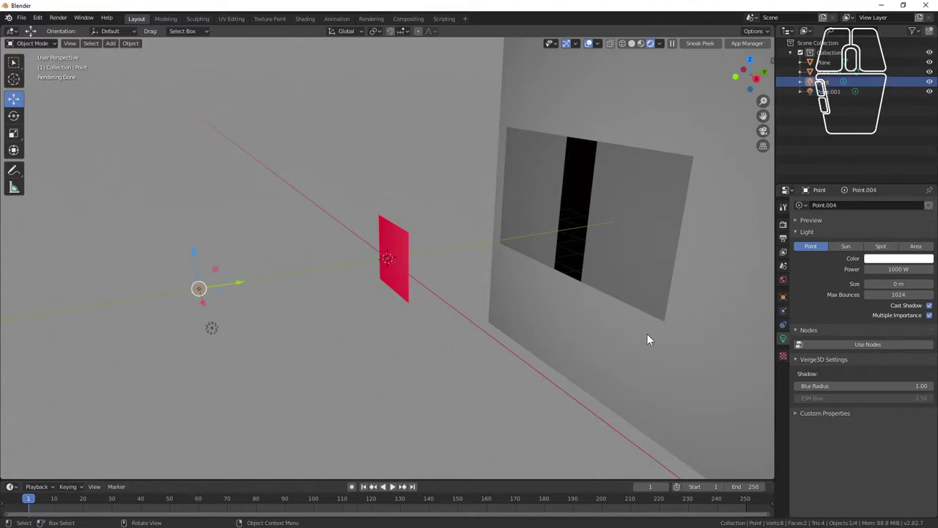
pyautogui.click(876, 260)
pyautogui.moveTo(889, 171); pyautogui.dragTo(915, 149)
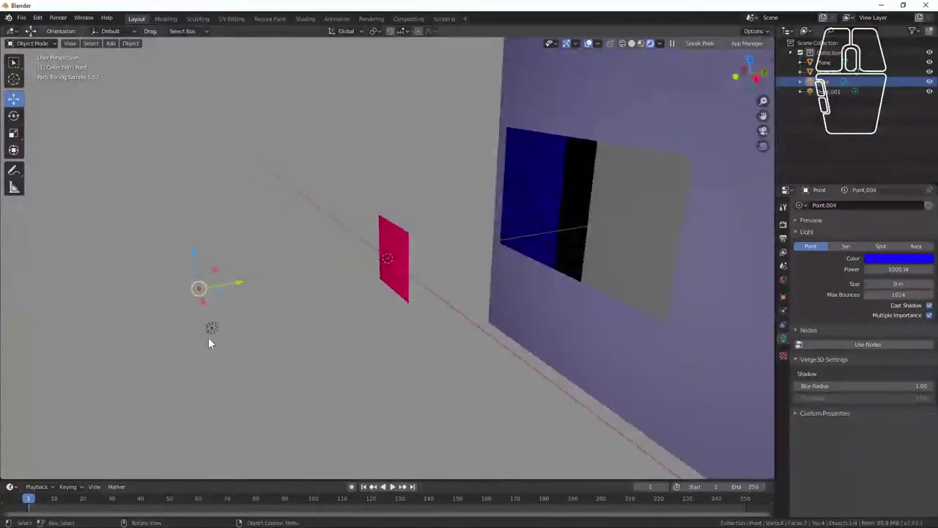
# Set the second point light's color to a saturated yellow.
pyautogui.click(211, 328)
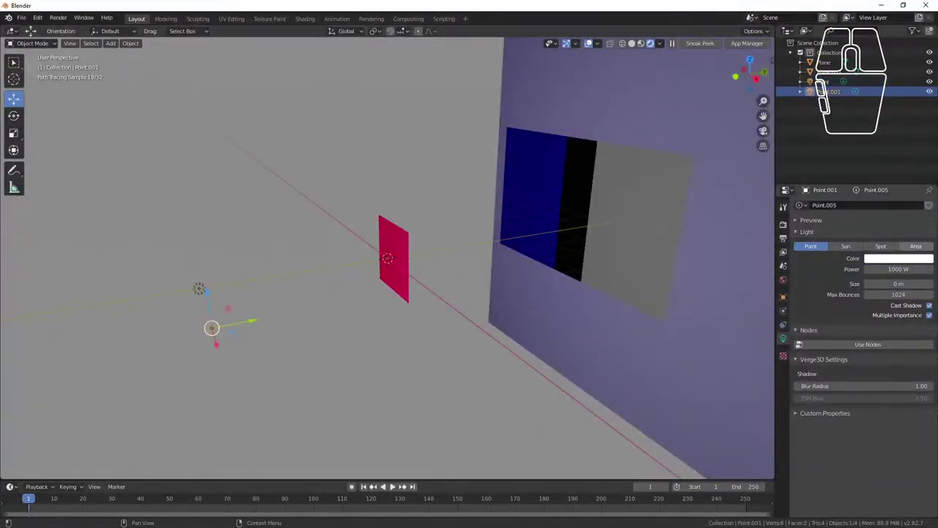
pyautogui.click(899, 258)
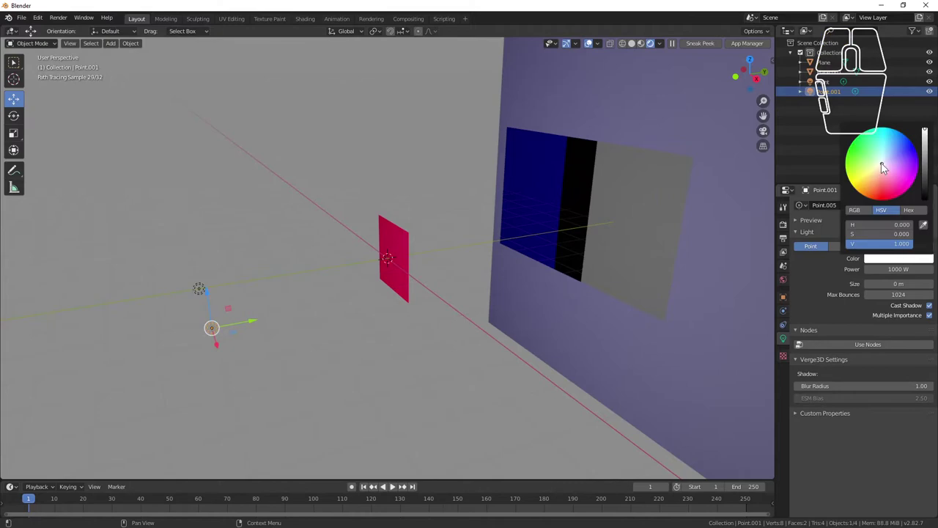
pyautogui.click(862, 174)
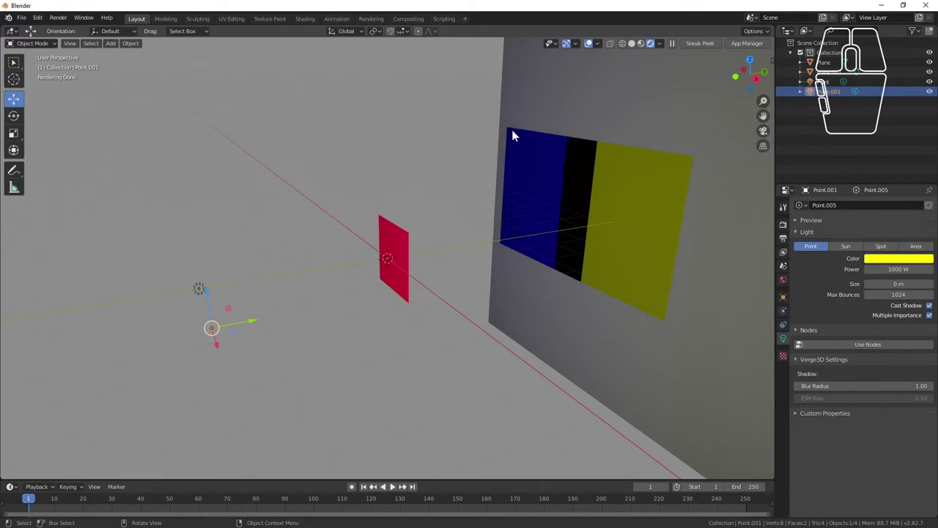
# Select the blue and yellow lights in turn, and the wall, to examine which part of the shadow area each light reaches.
pyautogui.click(199, 291)
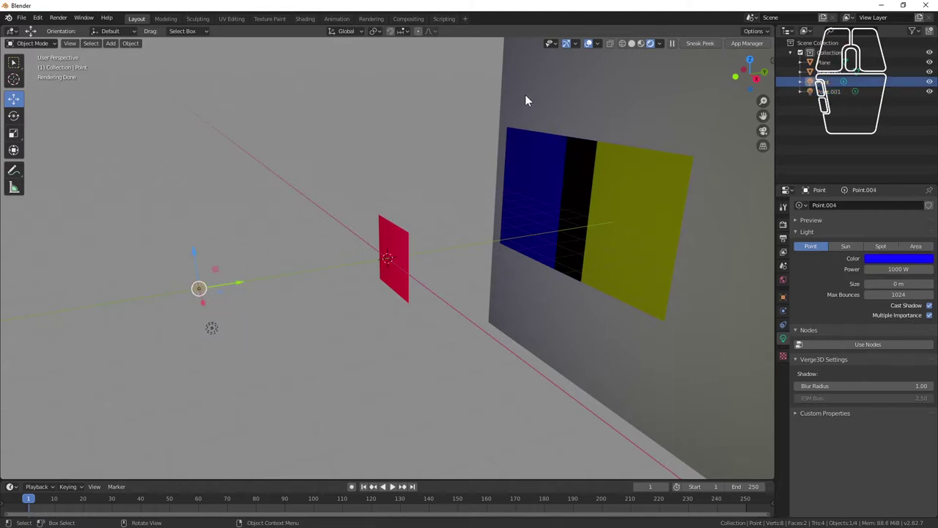
pyautogui.click(213, 322)
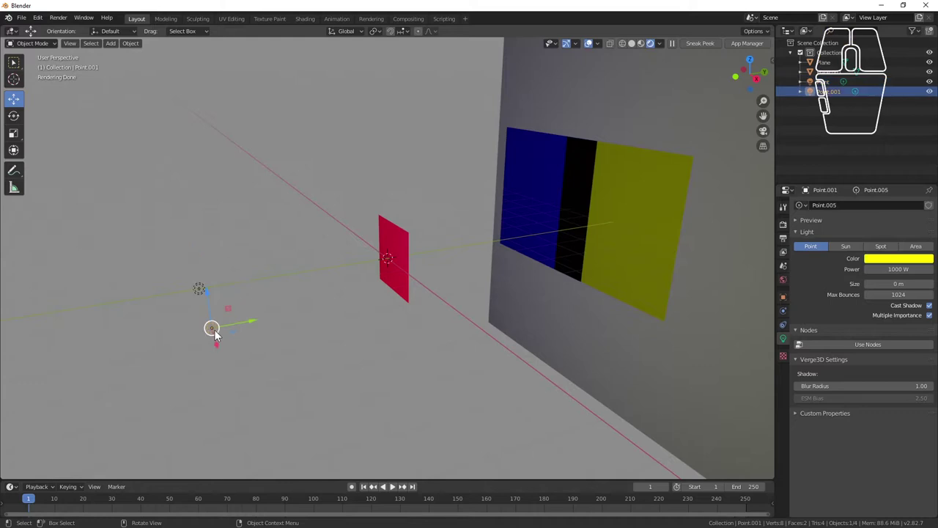
pyautogui.click(198, 288)
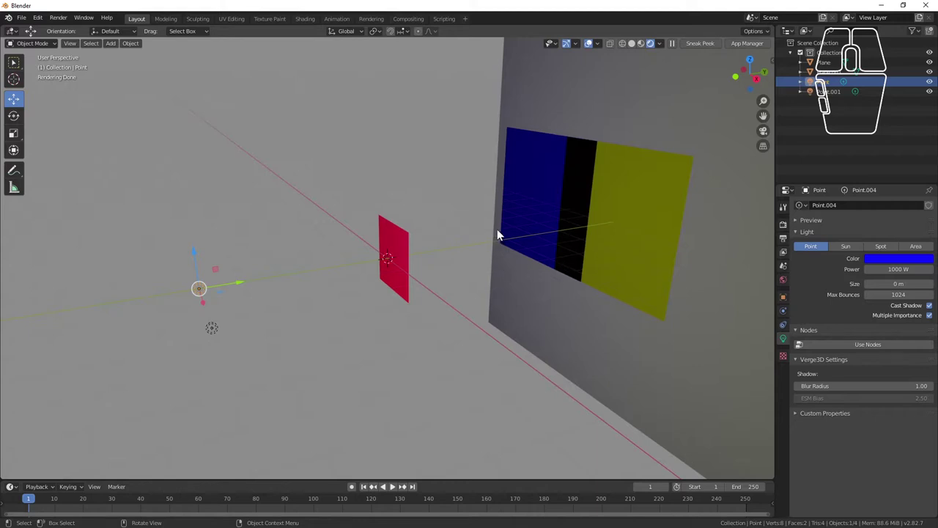
pyautogui.click(213, 329)
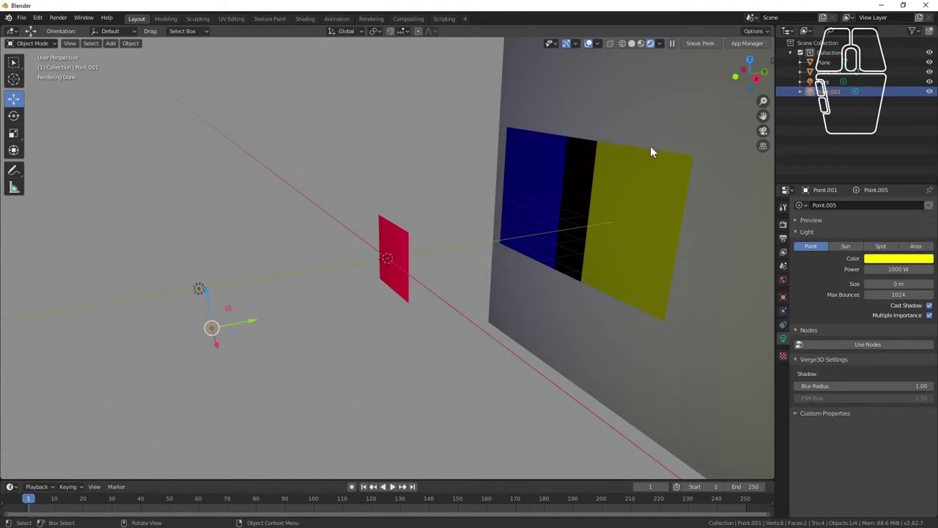
pyautogui.click(199, 289)
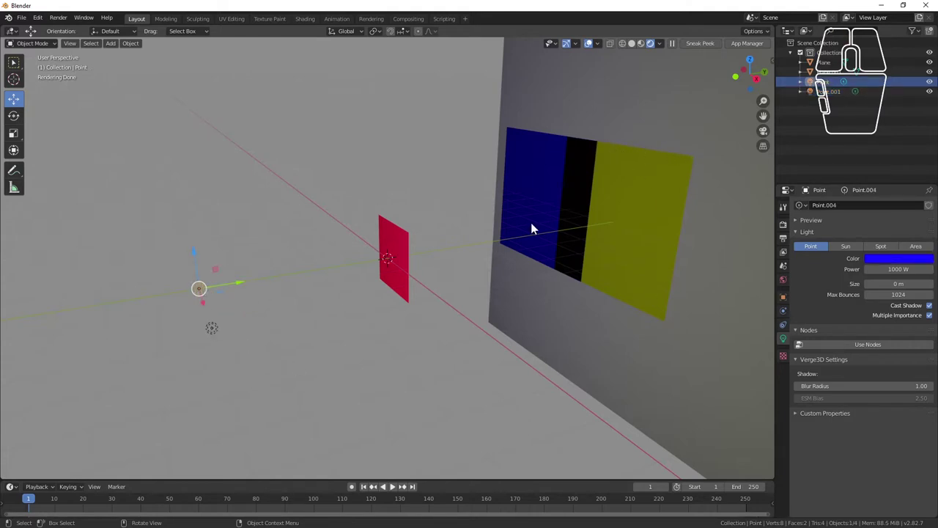
pyautogui.click(211, 327)
pyautogui.click(199, 289)
pyautogui.click(211, 328)
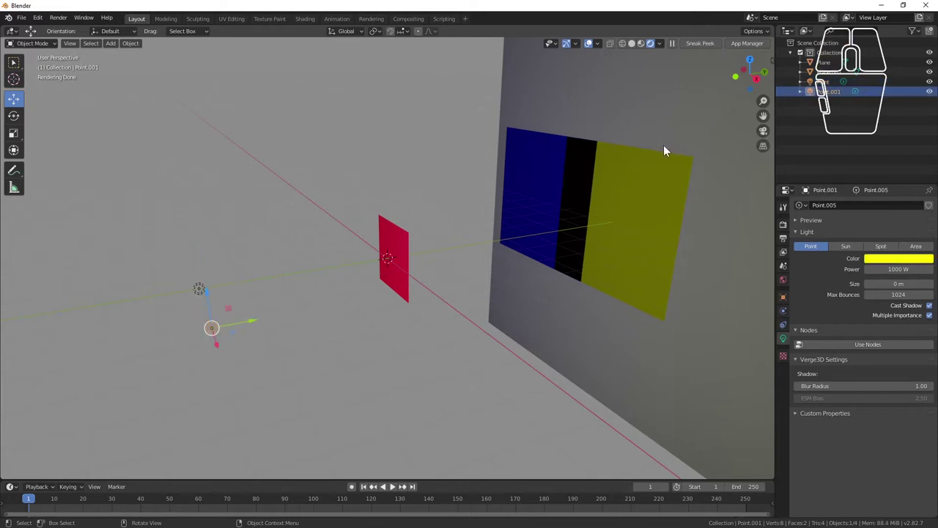
pyautogui.click(580, 176)
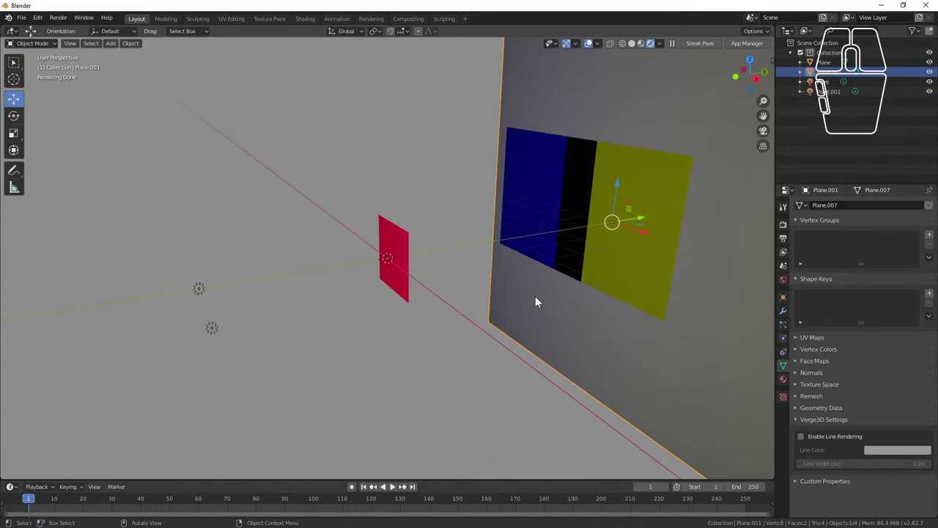
# Delete the yellow point light from the scene.
pyautogui.click(213, 328)
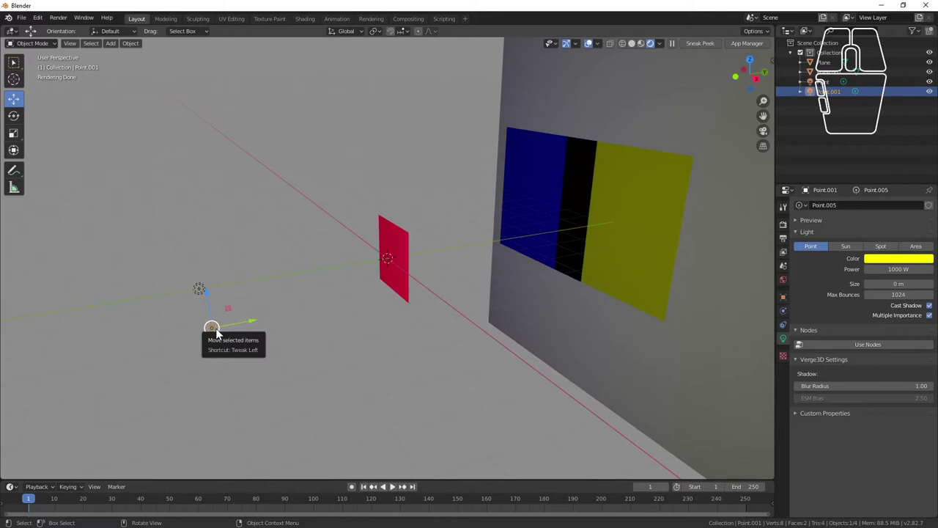
pyautogui.press('KP_0')
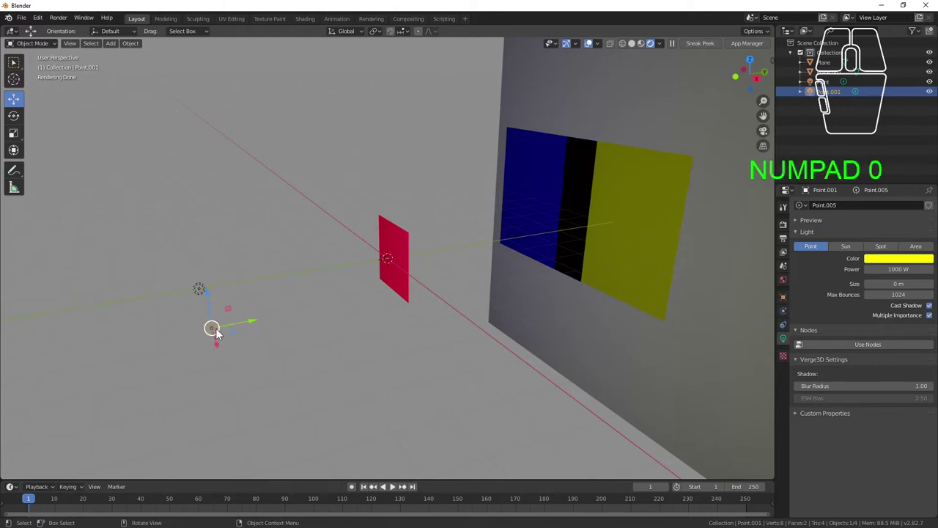
pyautogui.rightClick(214, 328)
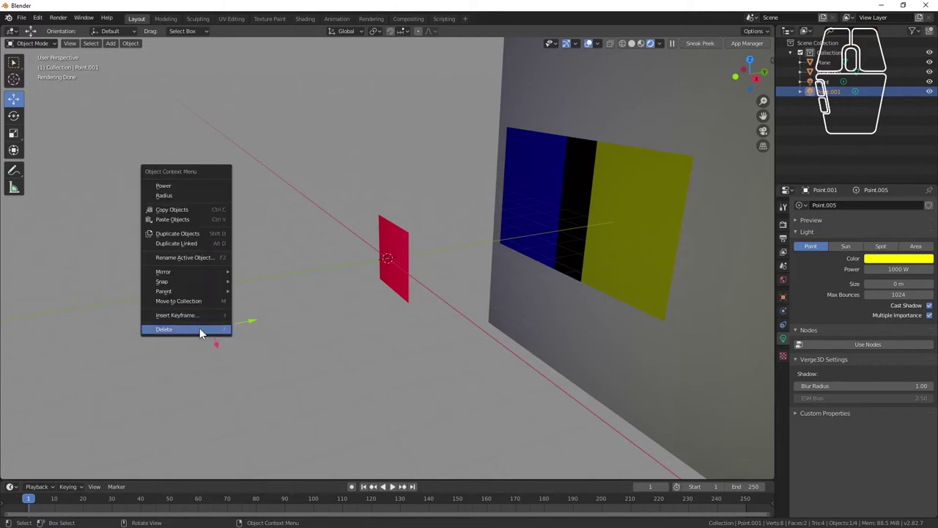
pyautogui.click(199, 329)
# Change the remaining blue point light's color to near white and increase its size to about 0.44 m.
pyautogui.click(199, 287)
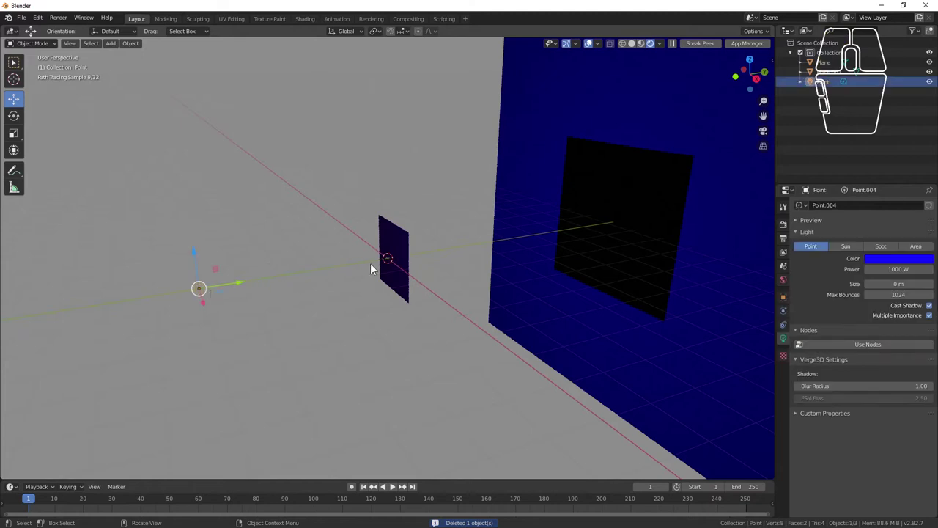
pyautogui.click(876, 258)
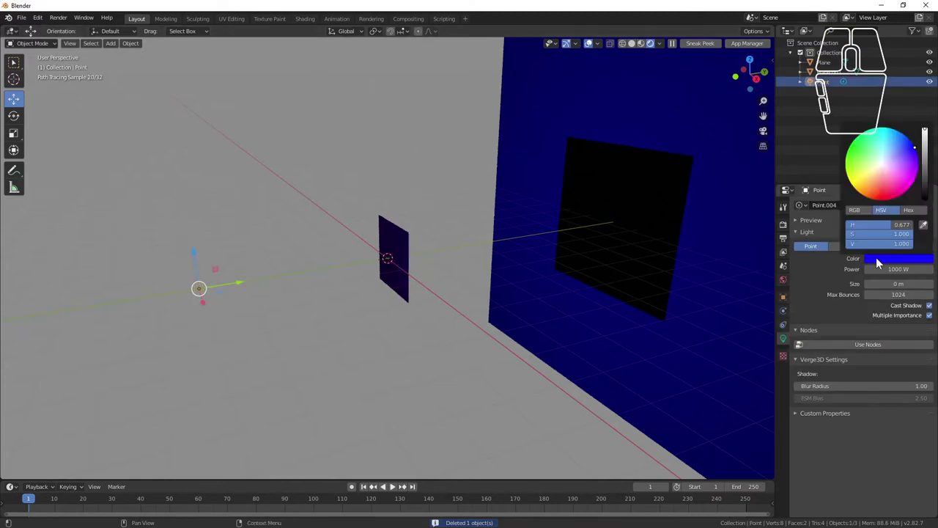
pyautogui.moveTo(913, 152); pyautogui.dragTo(883, 163)
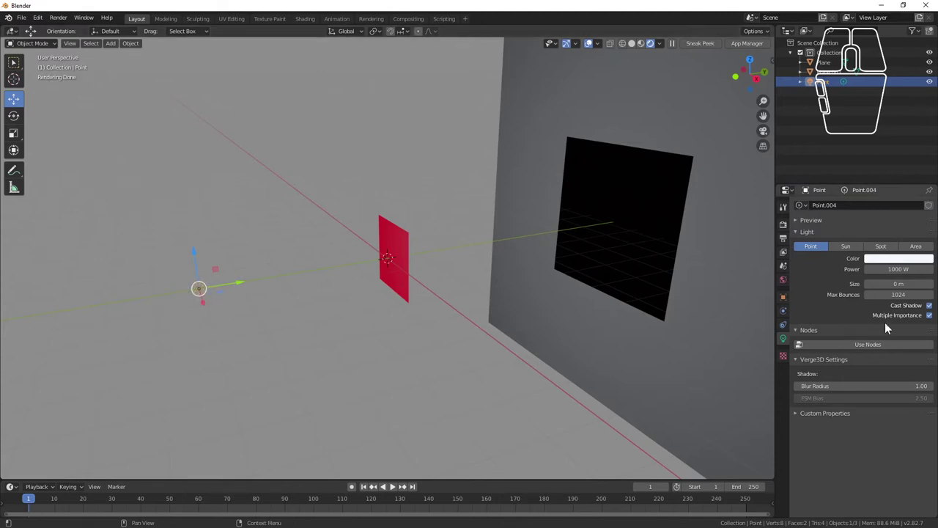
pyautogui.click(896, 284)
pyautogui.moveTo(896, 284); pyautogui.dragTo(928, 284)
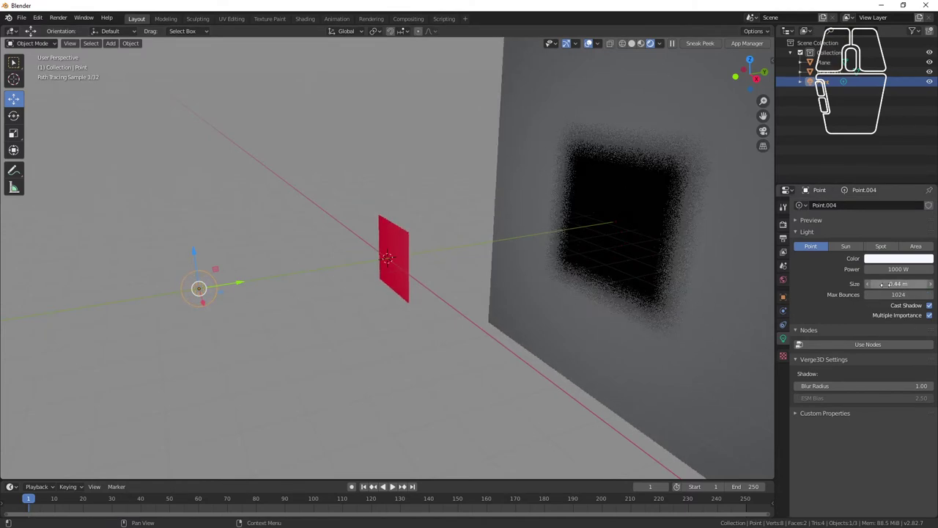